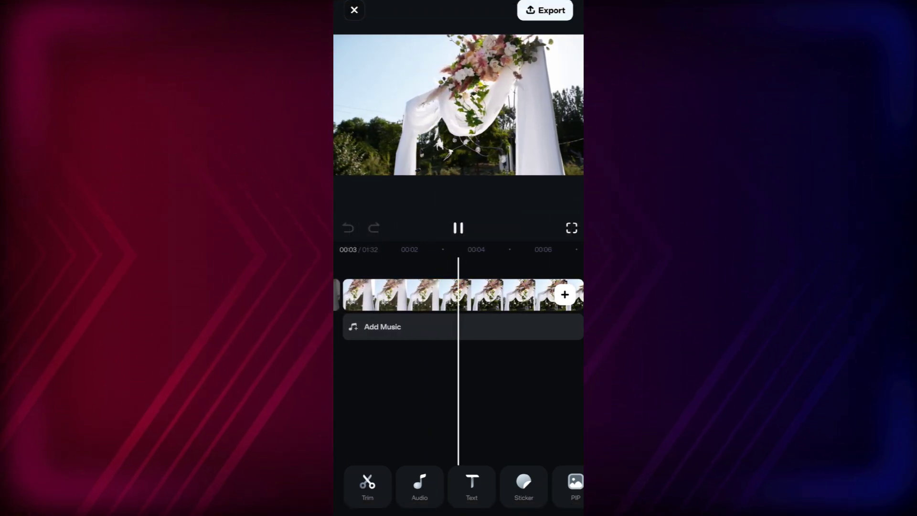
# - Pause the wedding clip and scrub back to the 00:02 mark
pyautogui.click(461, 231)
pyautogui.moveTo(452, 416); pyautogui.dragTo(524, 408)
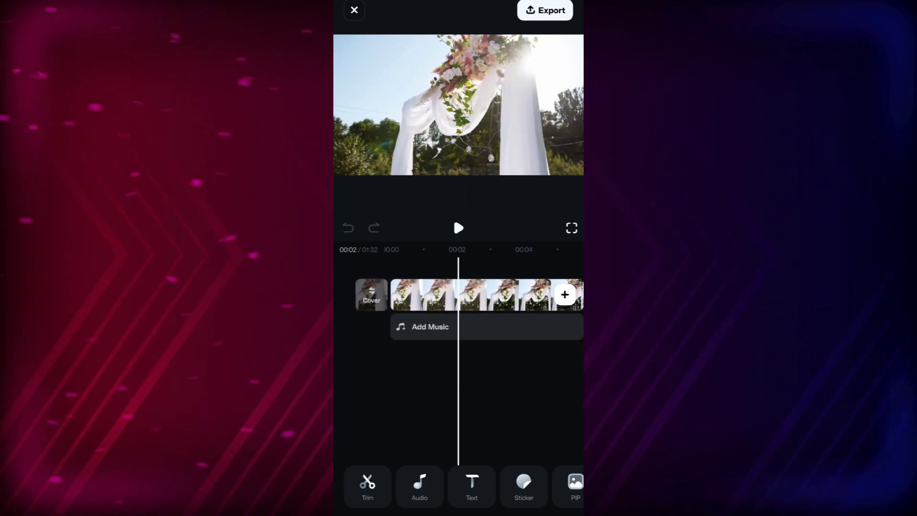
# - Preview Lens flares GE02 and GE05, then add the chosen effect to the arch clip
pyautogui.click(469, 486)
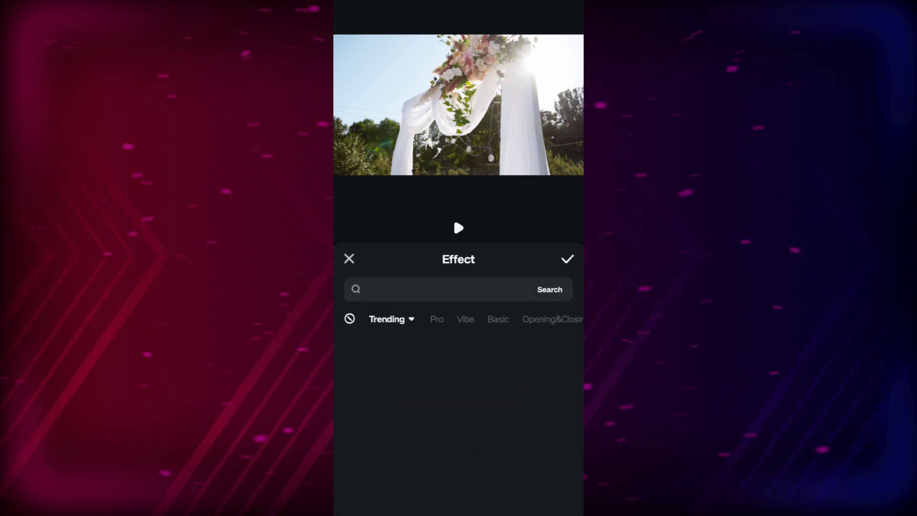
pyautogui.moveTo(534, 330); pyautogui.dragTo(376, 330)
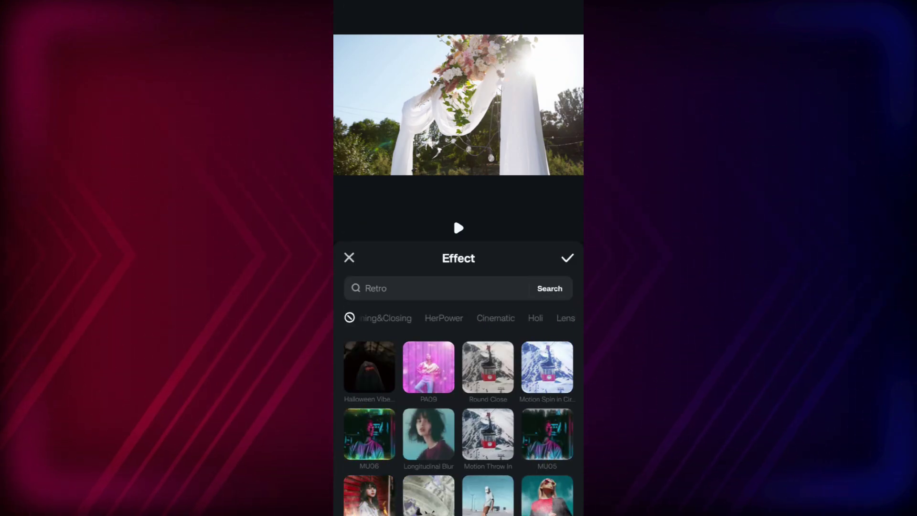
pyautogui.click(567, 318)
pyautogui.scroll(-5, 459, 422)
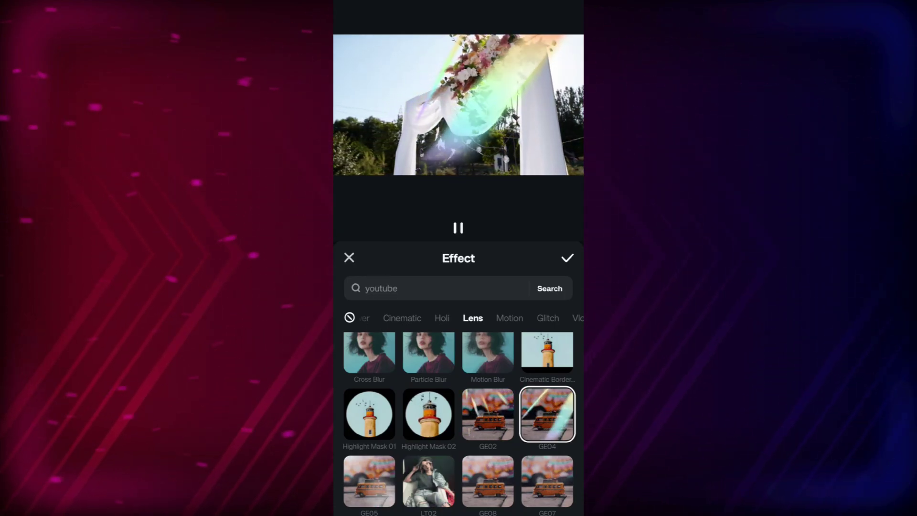
pyautogui.click(488, 414)
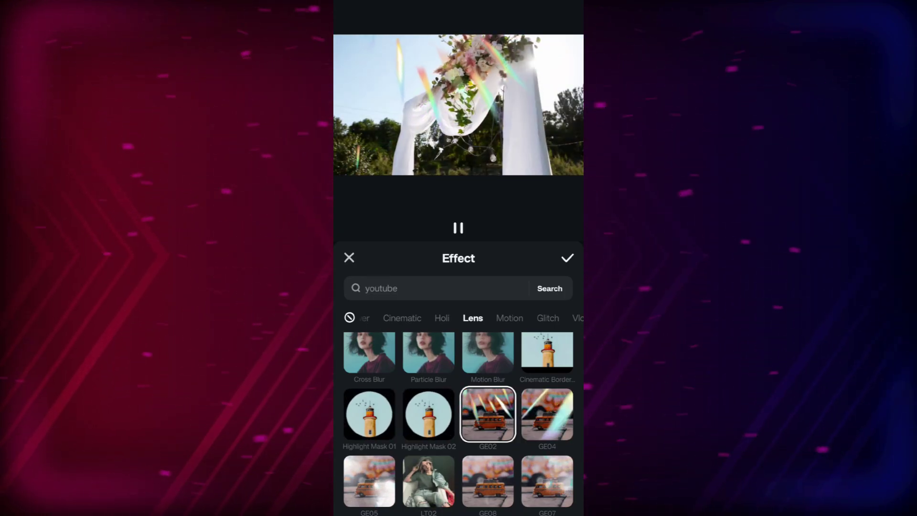
pyautogui.scroll(-1, 459, 422)
pyautogui.click(369, 383)
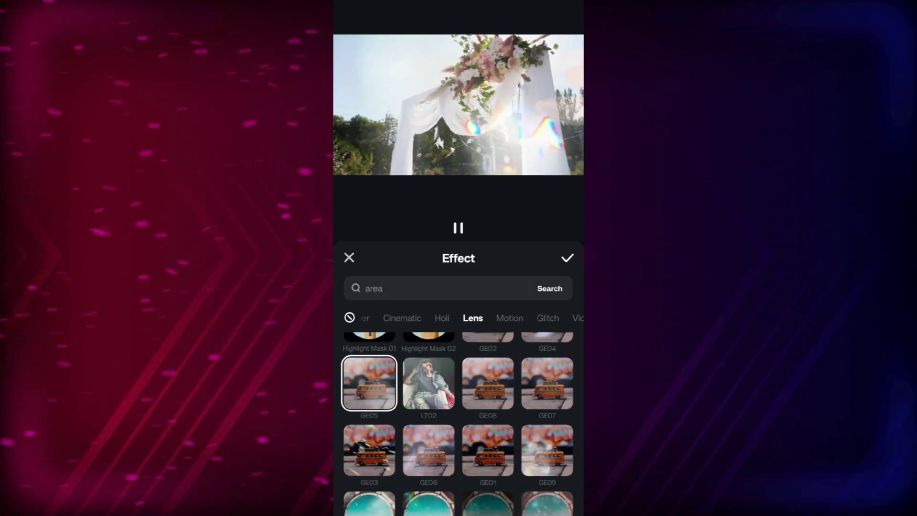
pyautogui.click(568, 258)
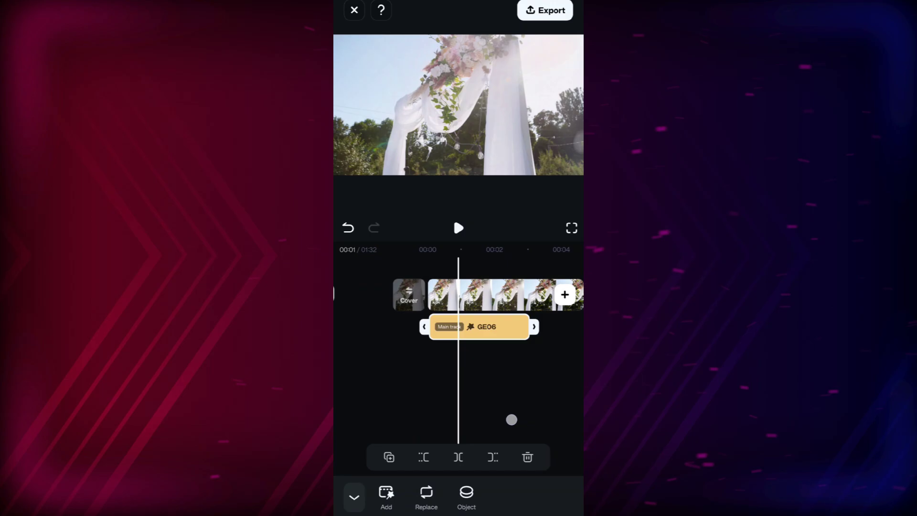
pyautogui.moveTo(512, 420); pyautogui.dragTo(473, 428)
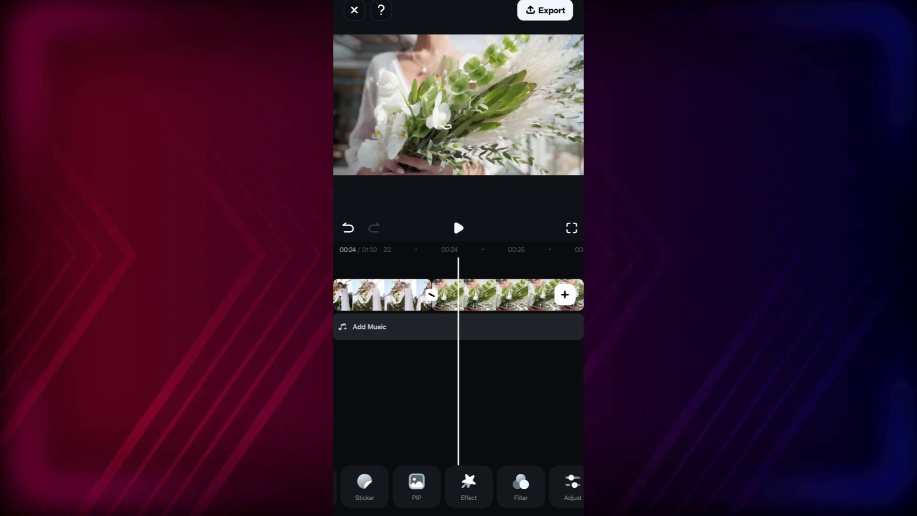
# - Try Sunny Days, then apply the Valentine filter Pastel Passion at intensity 56
pyautogui.click(453, 483)
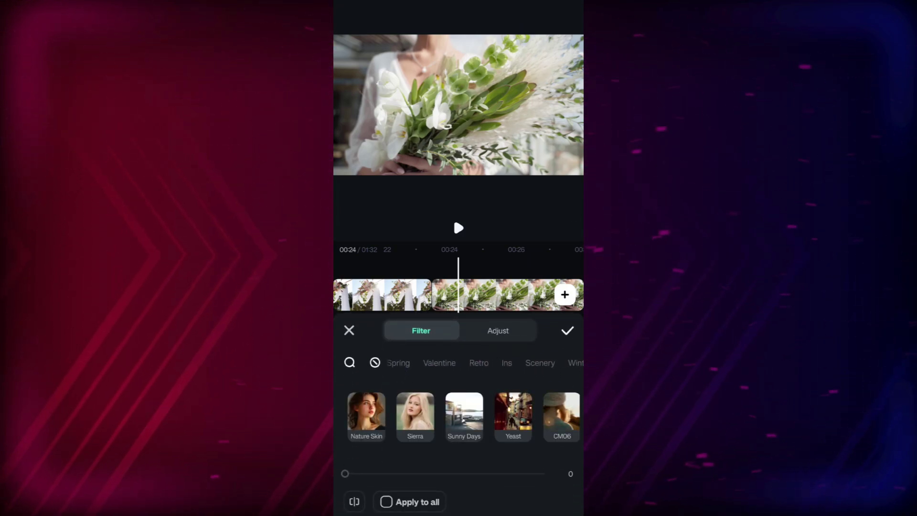
pyautogui.click(464, 415)
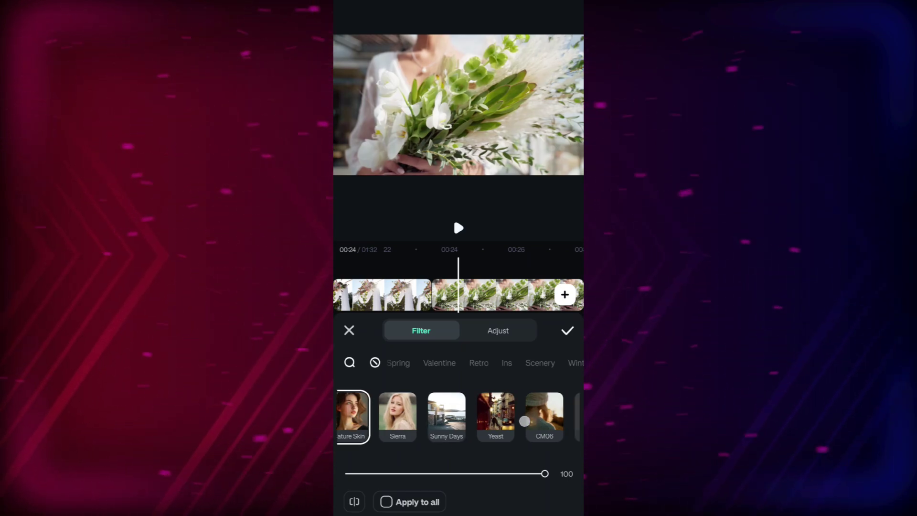
pyautogui.moveTo(547, 446); pyautogui.dragTo(417, 448)
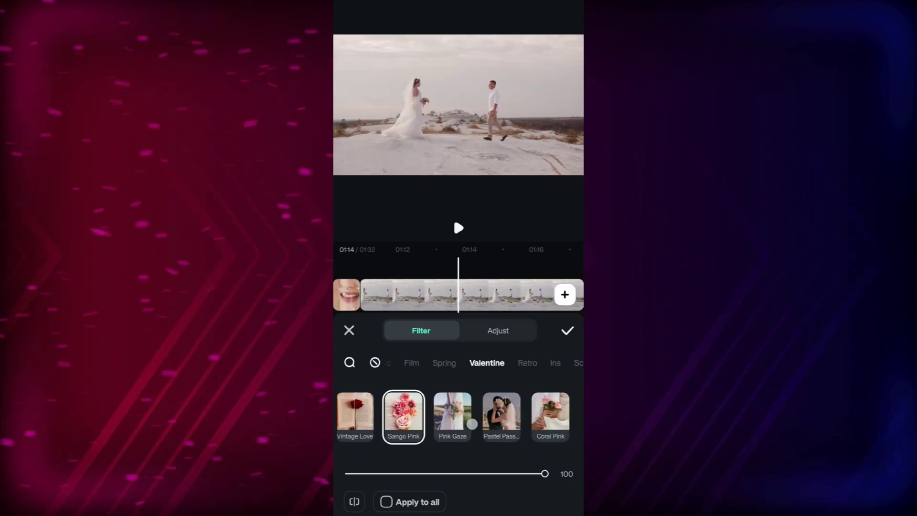
pyautogui.click(476, 414)
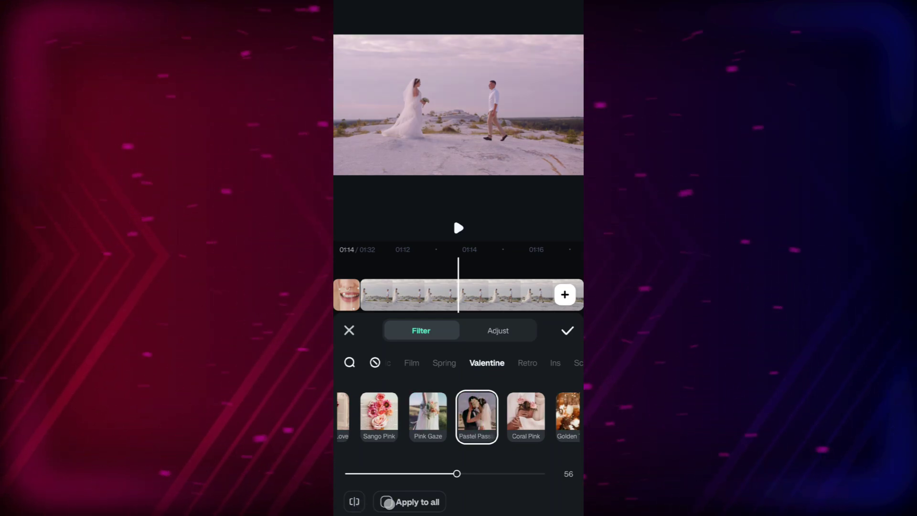
pyautogui.click(567, 330)
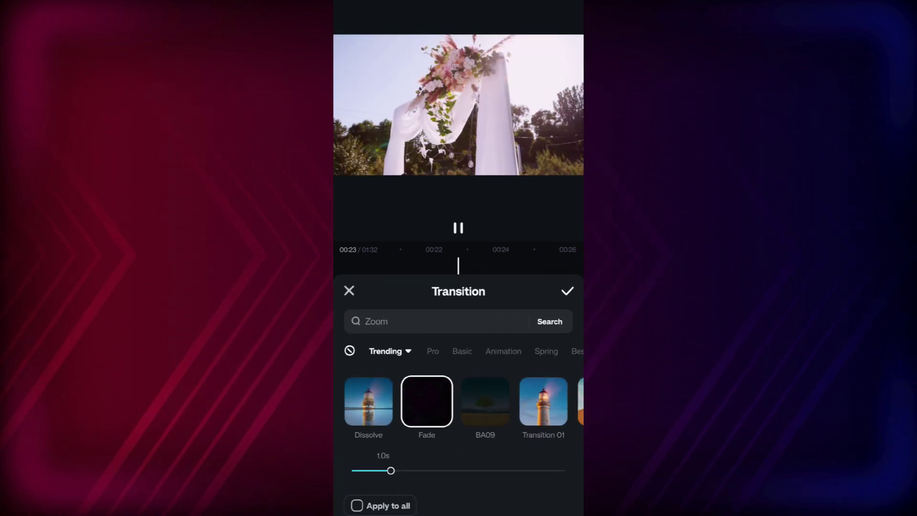
pyautogui.hscroll(3, 459, 401)
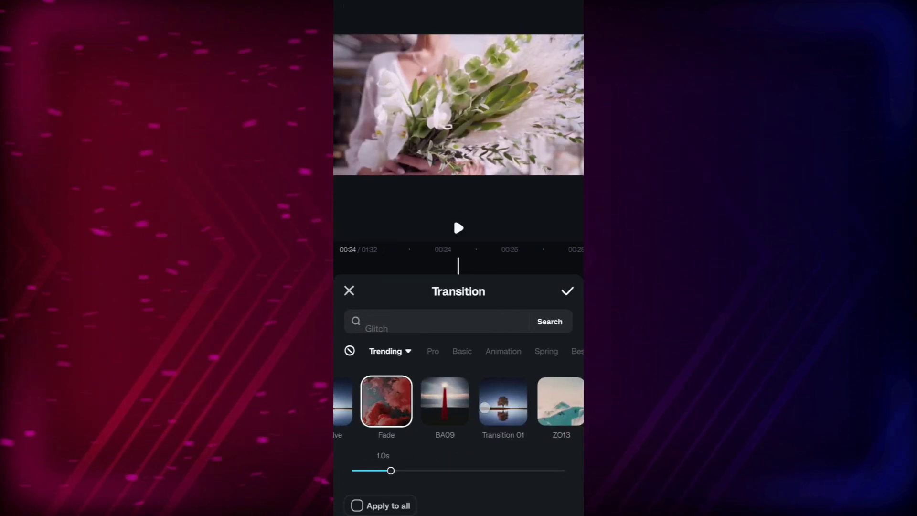